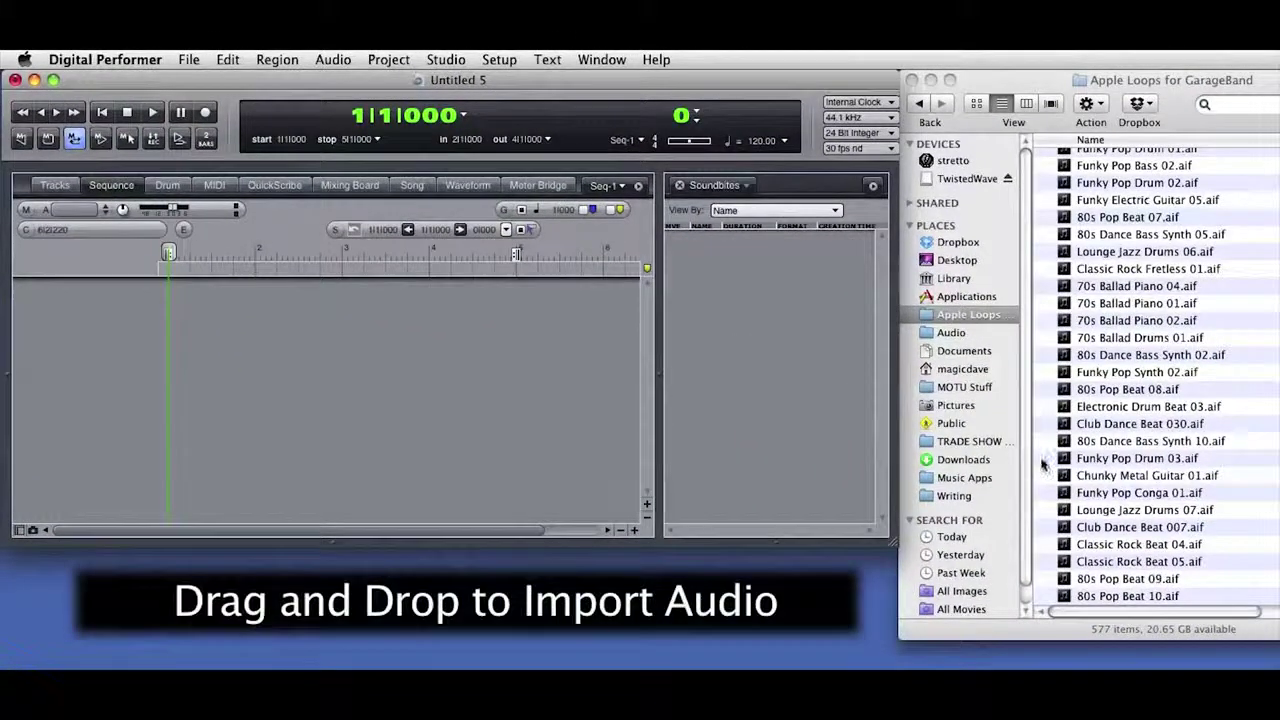
Drag Funky Pop Drum 03.aif in twice to make two back-to-back drum regions on a new track.
{"action": "left_click_drag", "start_coordinate": [1060, 458], "coordinate": [492, 390]}
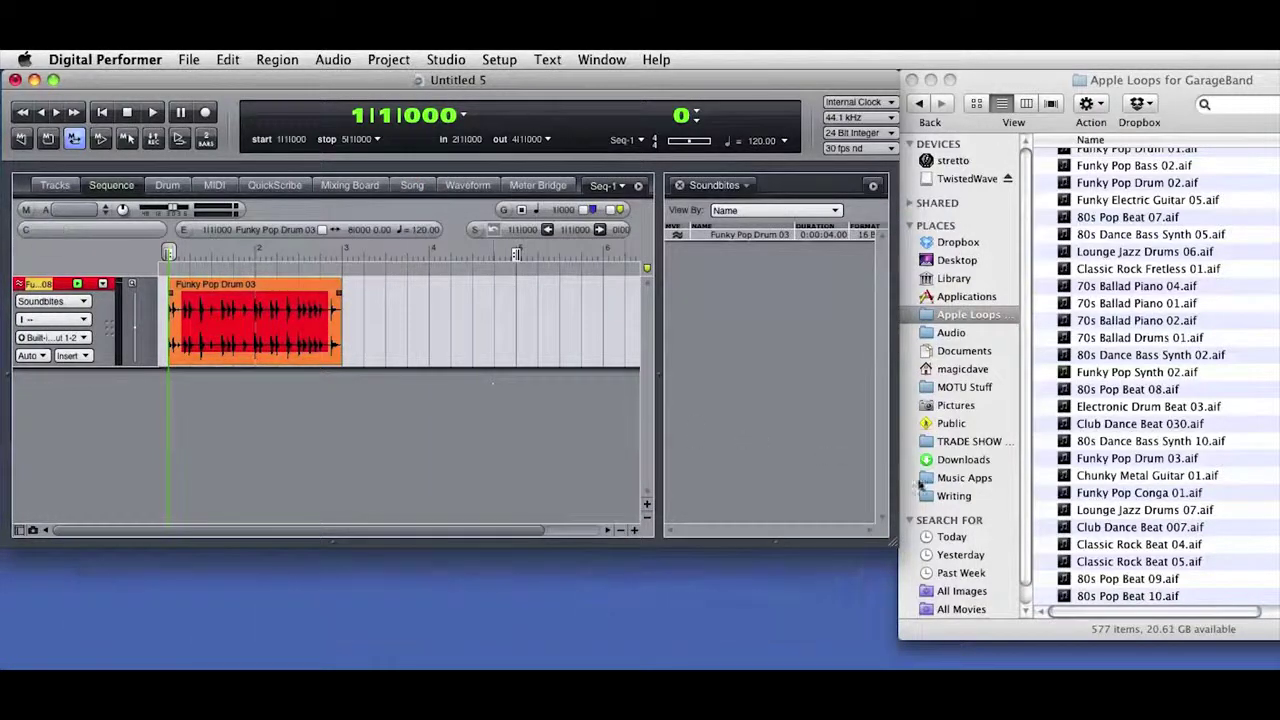
{"action": "left_click_drag", "start_coordinate": [1066, 462], "coordinate": [350, 325]}
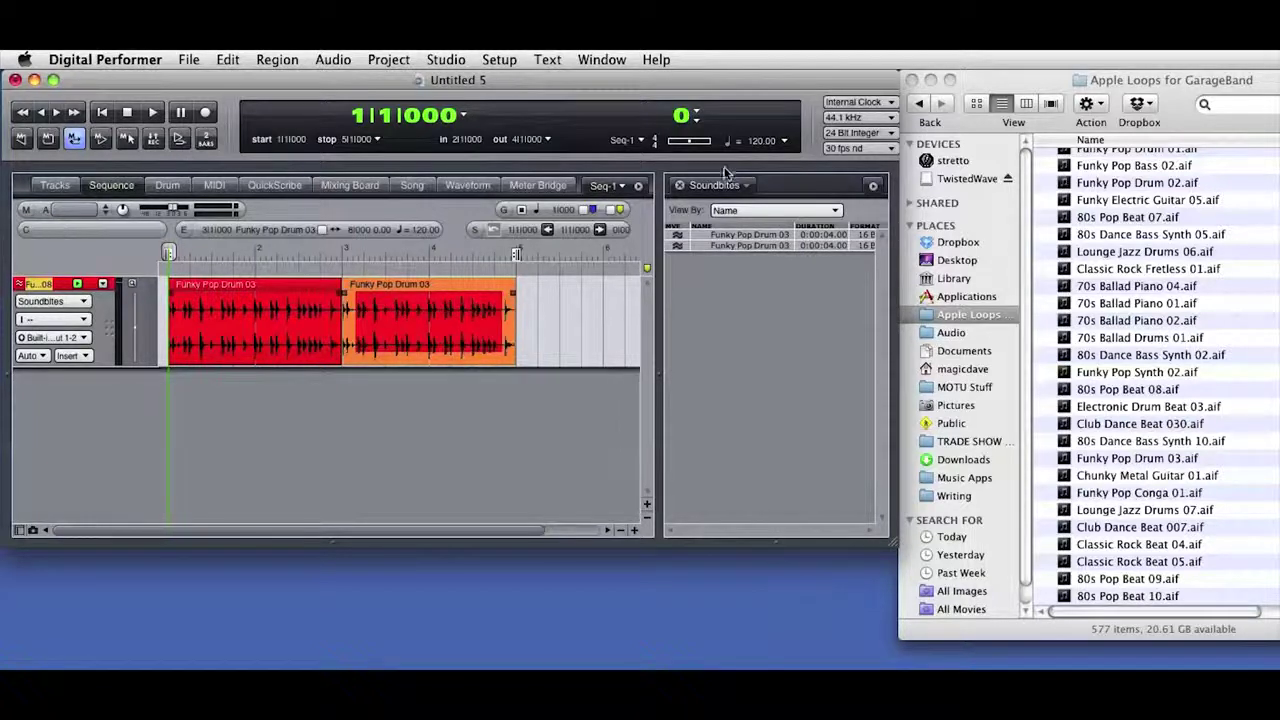
Add Funky Pop Bass 02 as a new track, with tempo set to 110 then raised to 122 BPM.
{"action": "left_click_drag", "start_coordinate": [757, 145], "coordinate": [757, 145]}
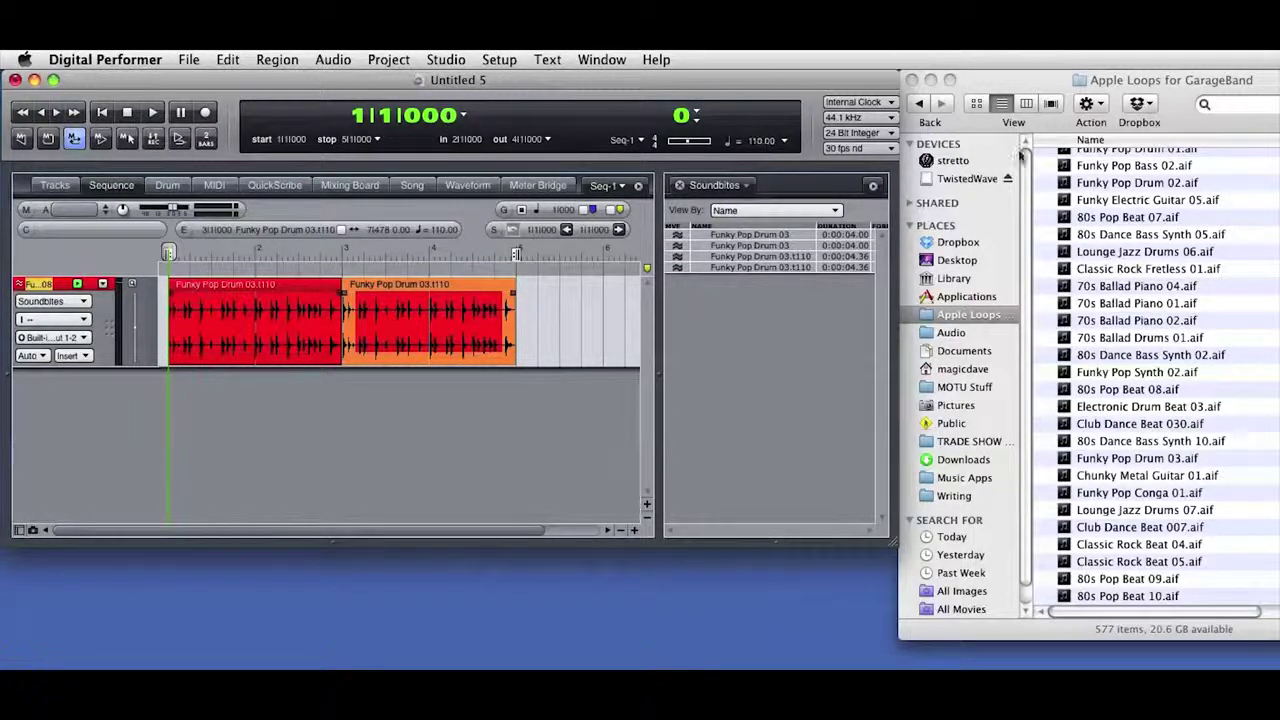
{"action": "left_click_drag", "start_coordinate": [760, 267], "coordinate": [359, 398]}
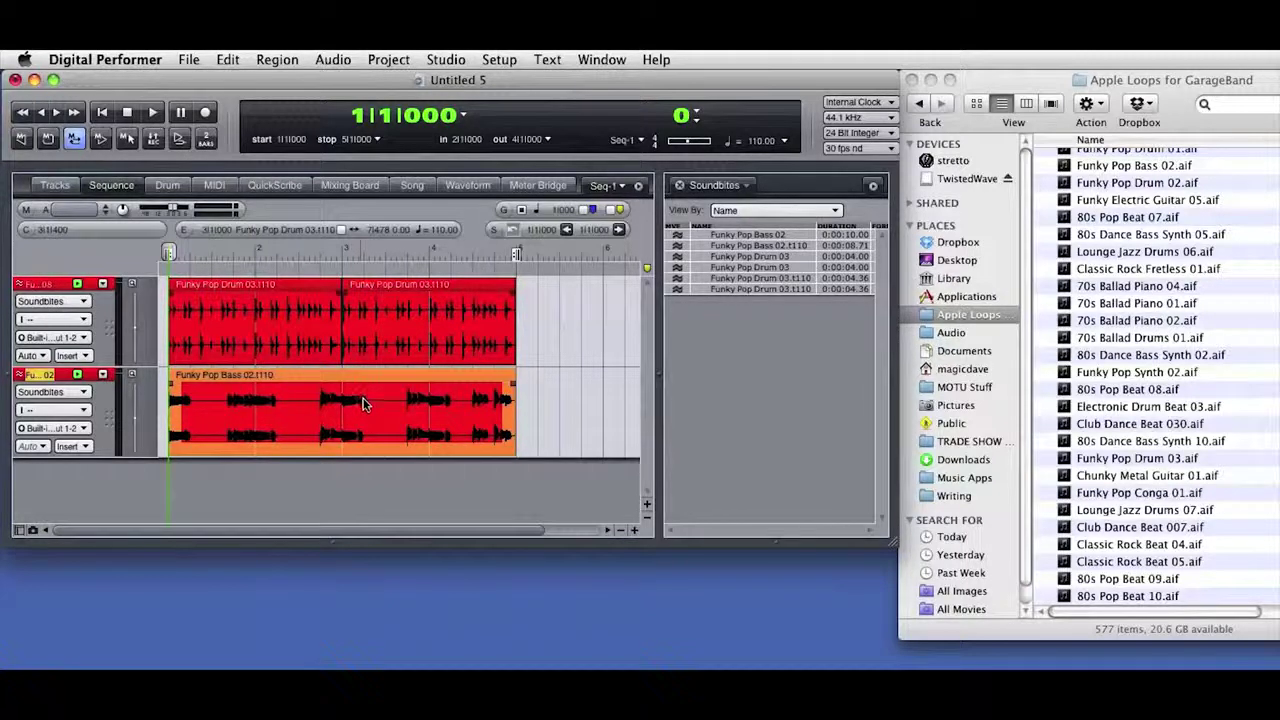
{"action": "left_click_drag", "start_coordinate": [757, 140], "coordinate": [757, 124]}
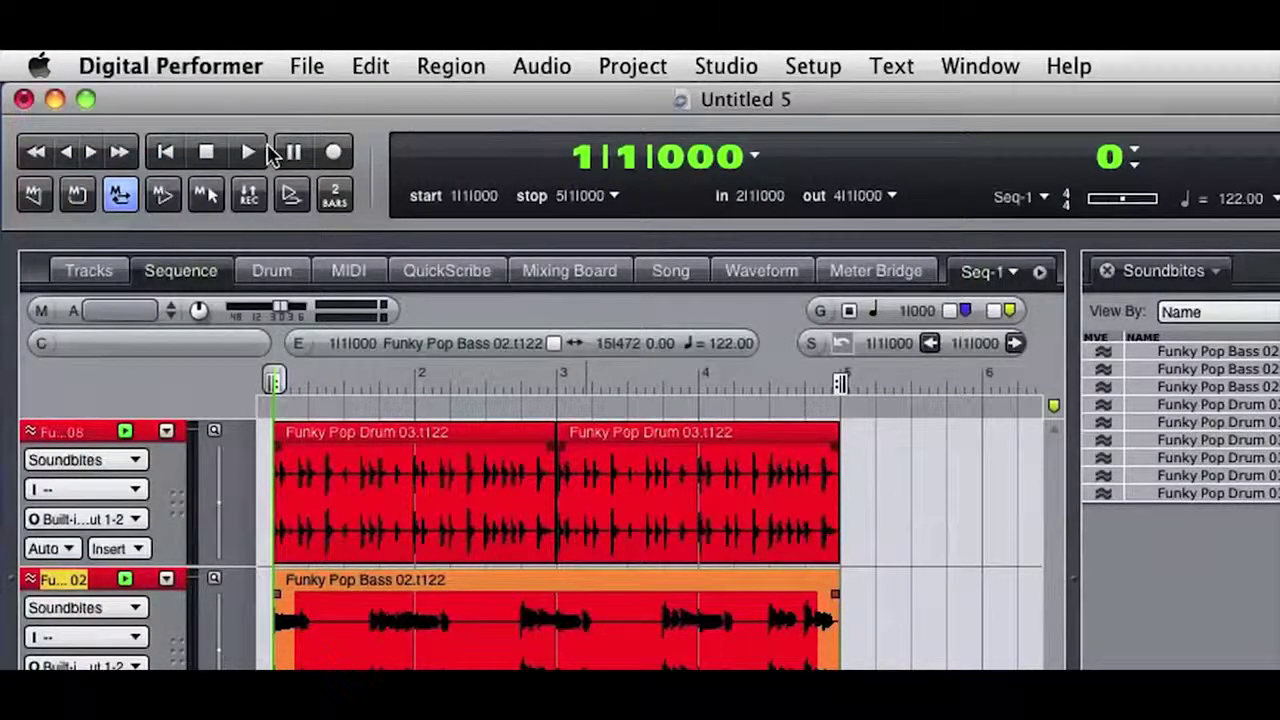
Play the drum and bass loops together at 122 BPM.
{"action": "left_click", "coordinate": [249, 152]}
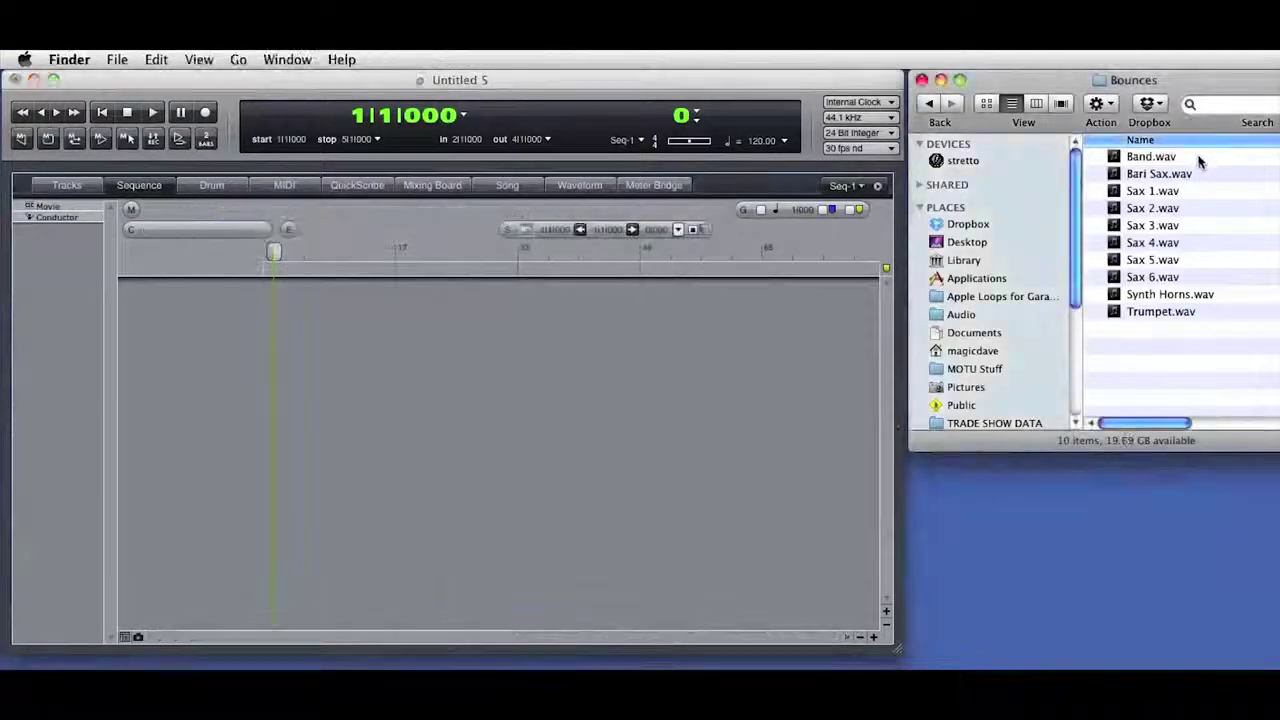
Import Band.wav and Bari Sax.wav as tracks Band-02 and Bari Sax-02, then view the Tracks overview.
{"action": "left_click_drag", "start_coordinate": [1150, 158], "coordinate": [794, 414]}
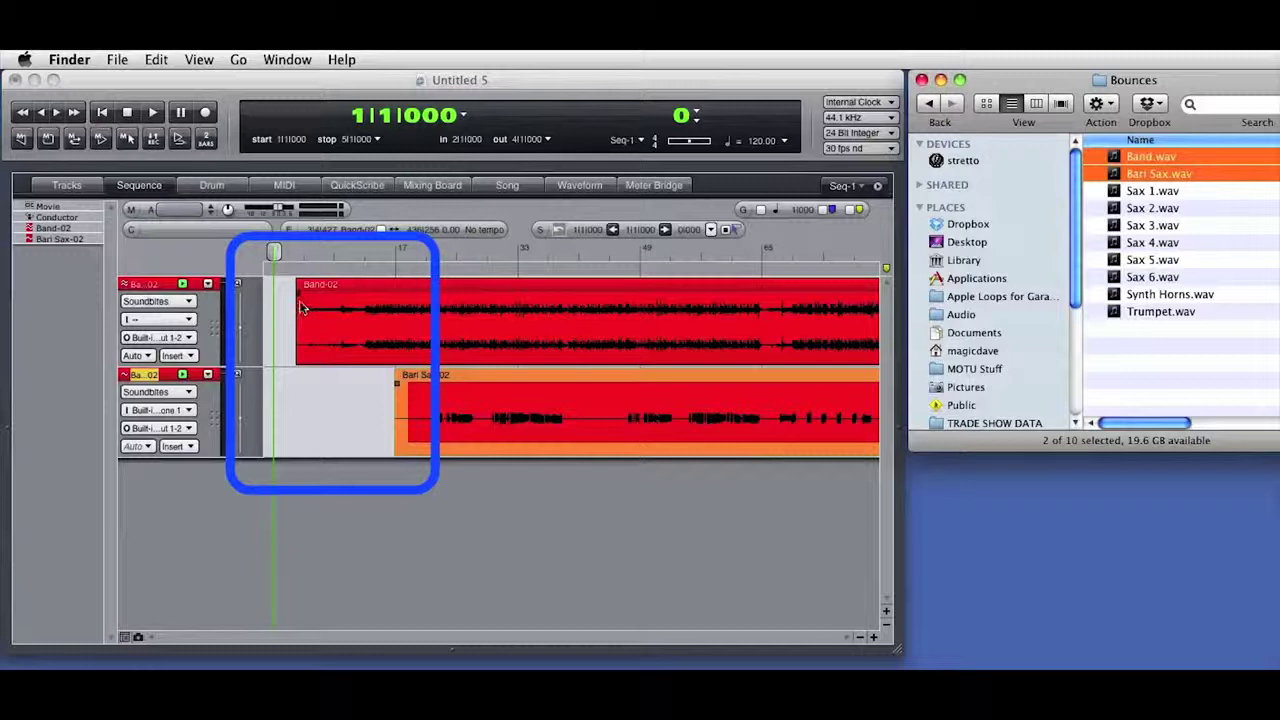
{"action": "left_click", "coordinate": [79, 188]}
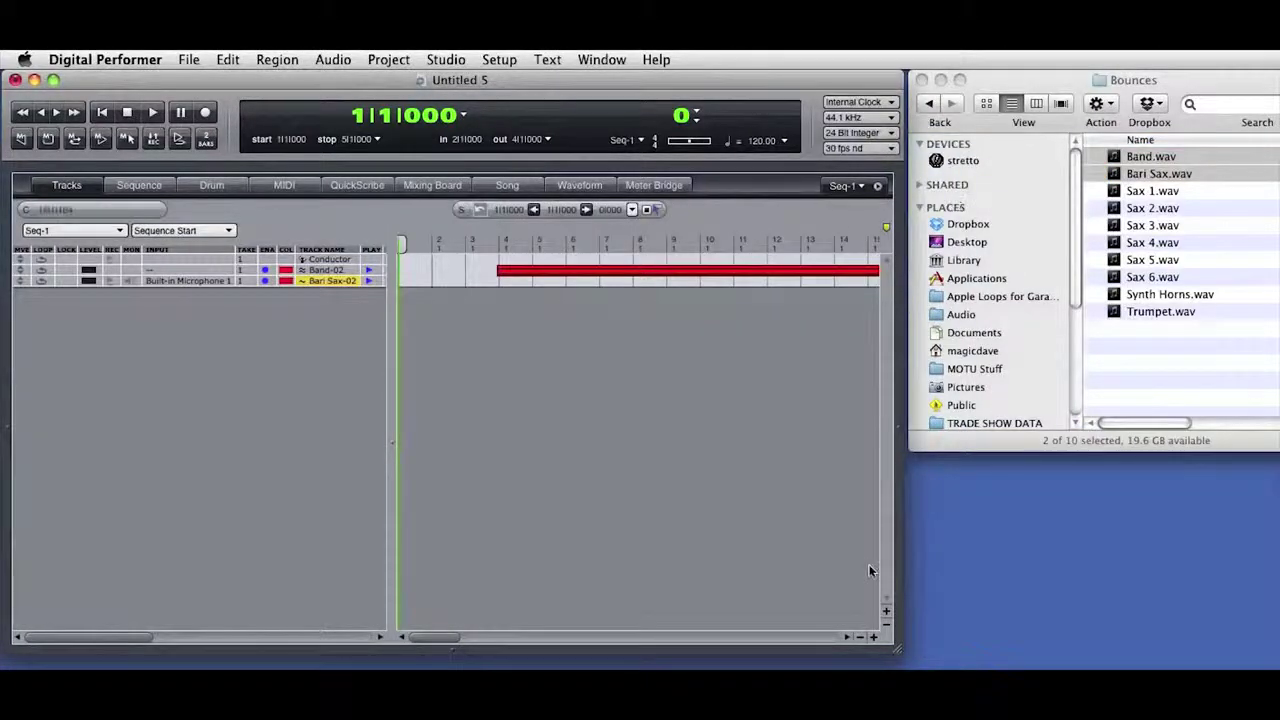
Zoom out, make the track rows taller and widen the track list to show full names.
{"action": "left_click", "coordinate": [860, 632]}
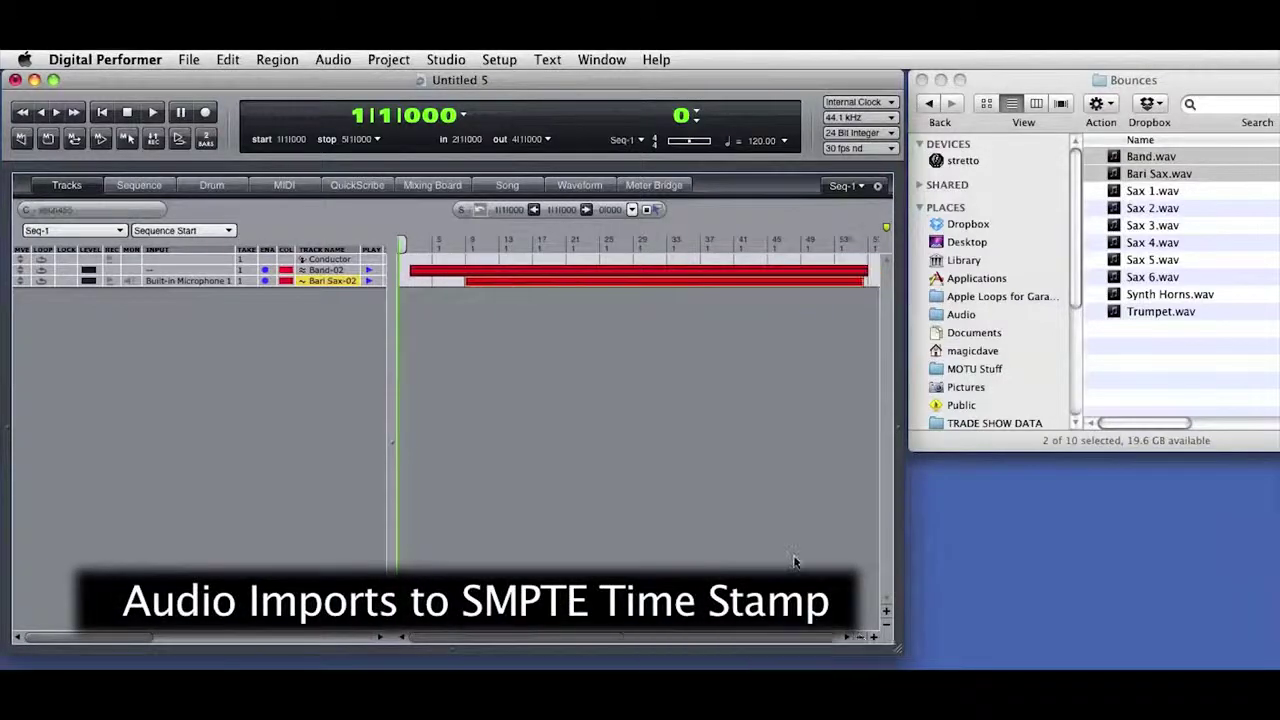
{"action": "left_click", "coordinate": [886, 612]}
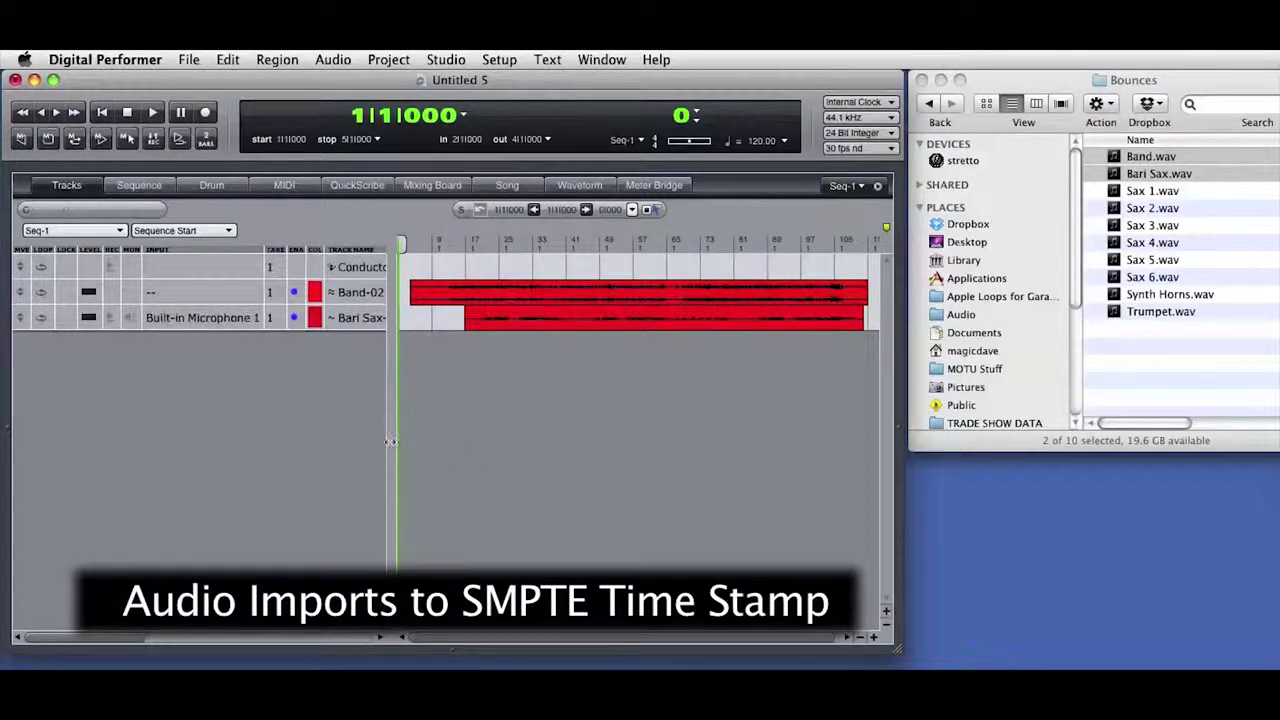
{"action": "left_click_drag", "start_coordinate": [392, 440], "coordinate": [462, 440]}
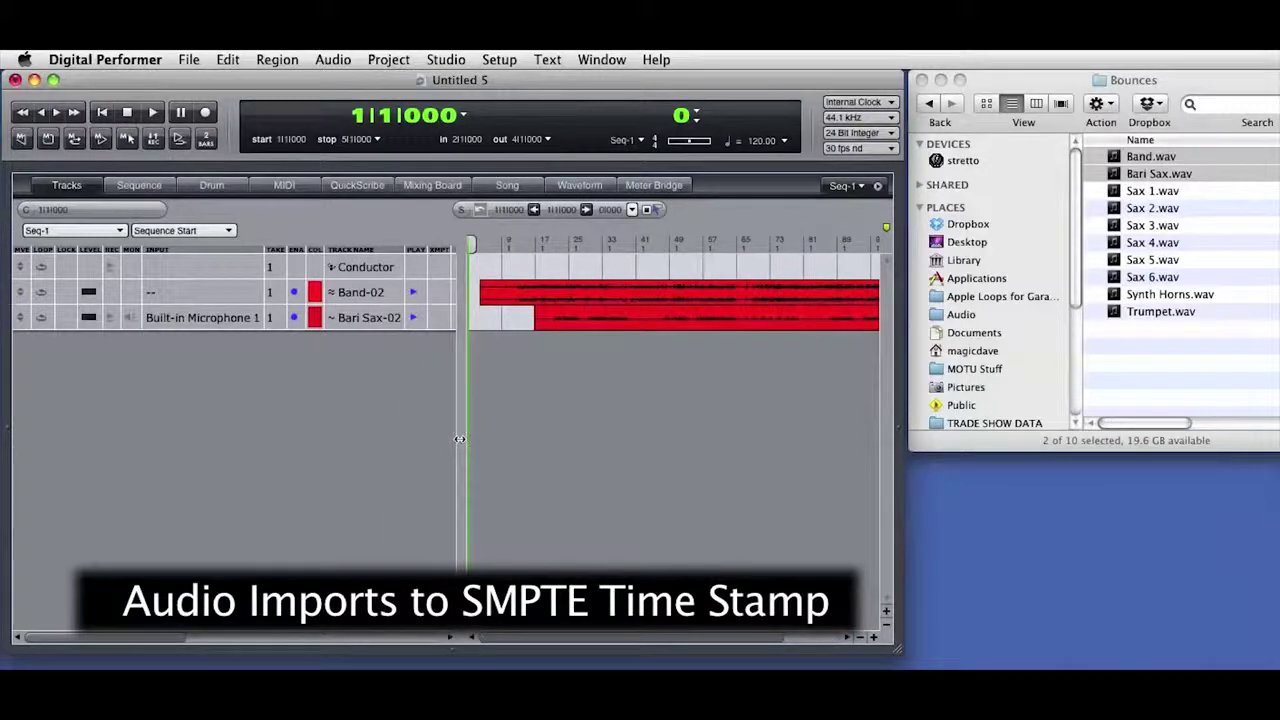
Import the eight Bounces files Sax 1 through Trumpet as new tracks and view them in the sequence.
{"action": "left_click", "coordinate": [1240, 176]}
{"action": "left_click_drag", "start_coordinate": [1230, 191], "coordinate": [1180, 315]}
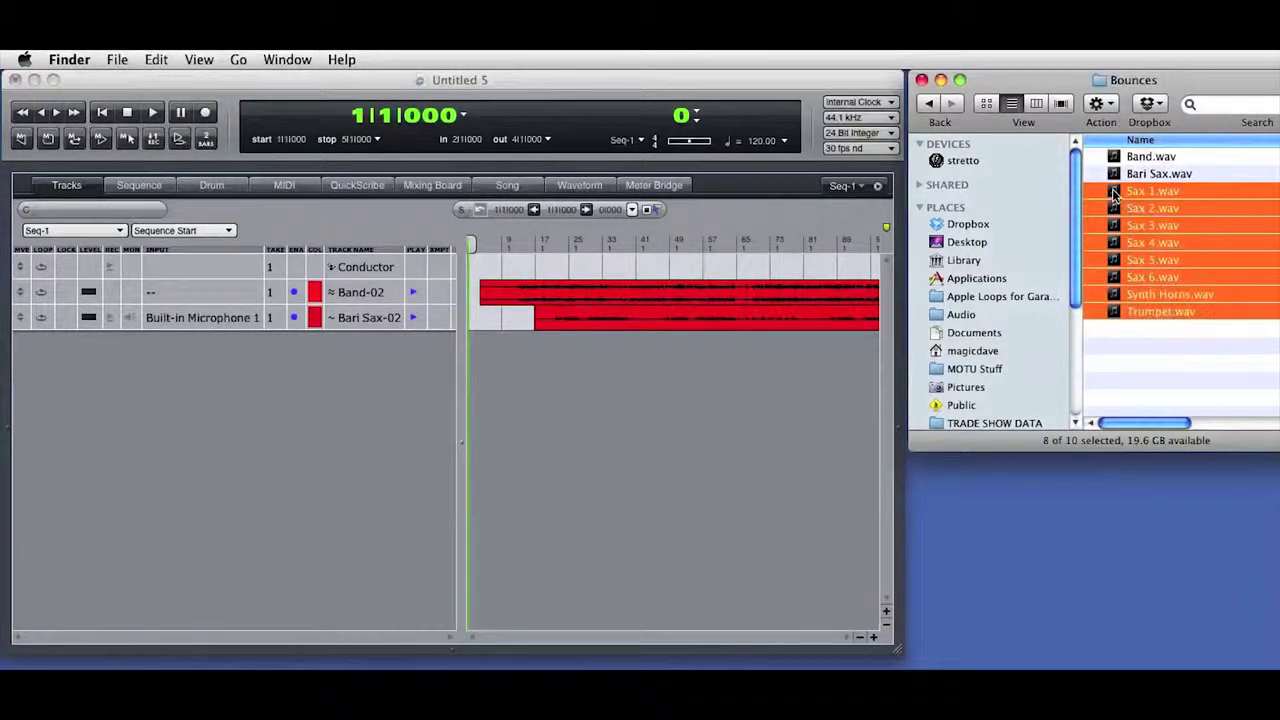
{"action": "left_click_drag", "start_coordinate": [1114, 195], "coordinate": [358, 460]}
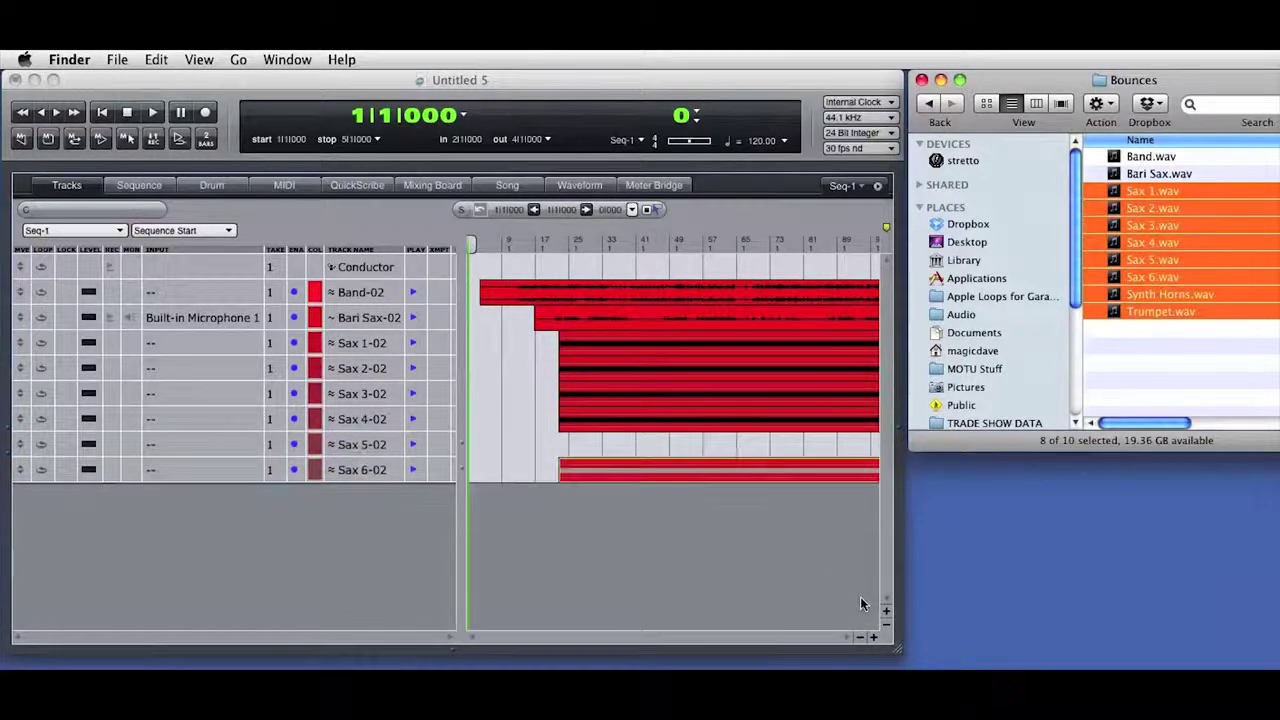
{"action": "left_click", "coordinate": [860, 638]}
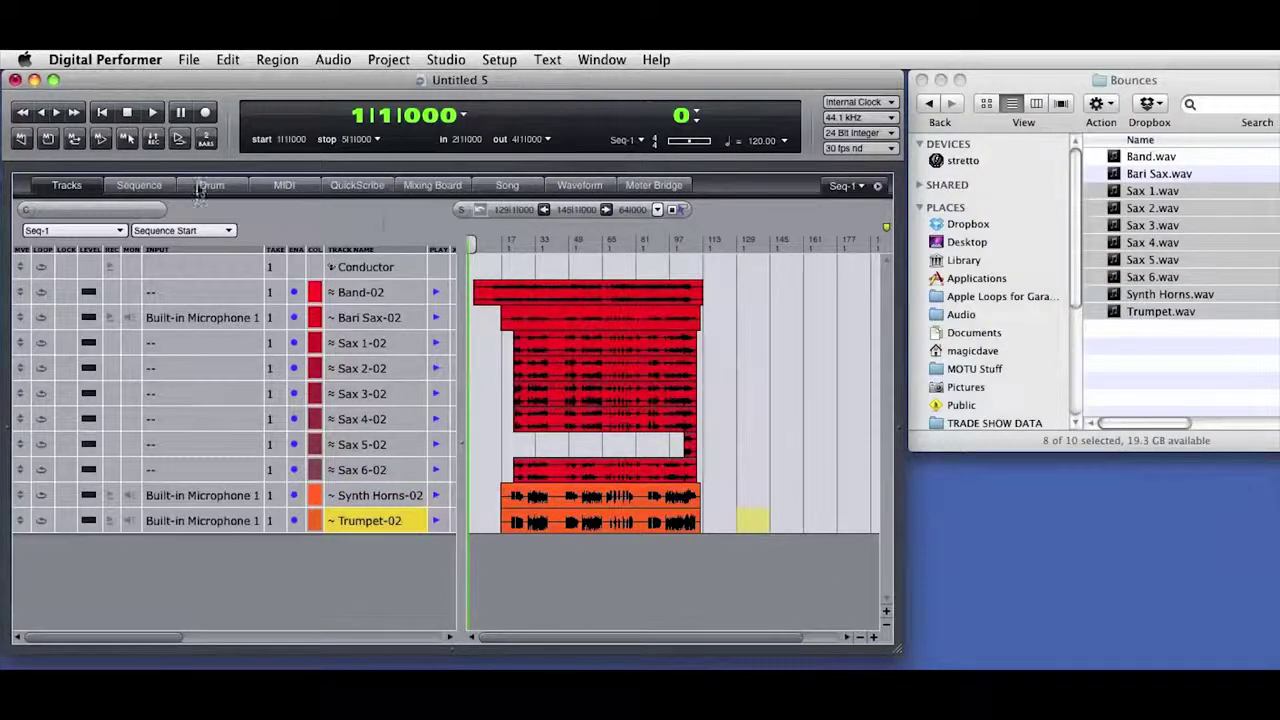
{"action": "left_click", "coordinate": [147, 188]}
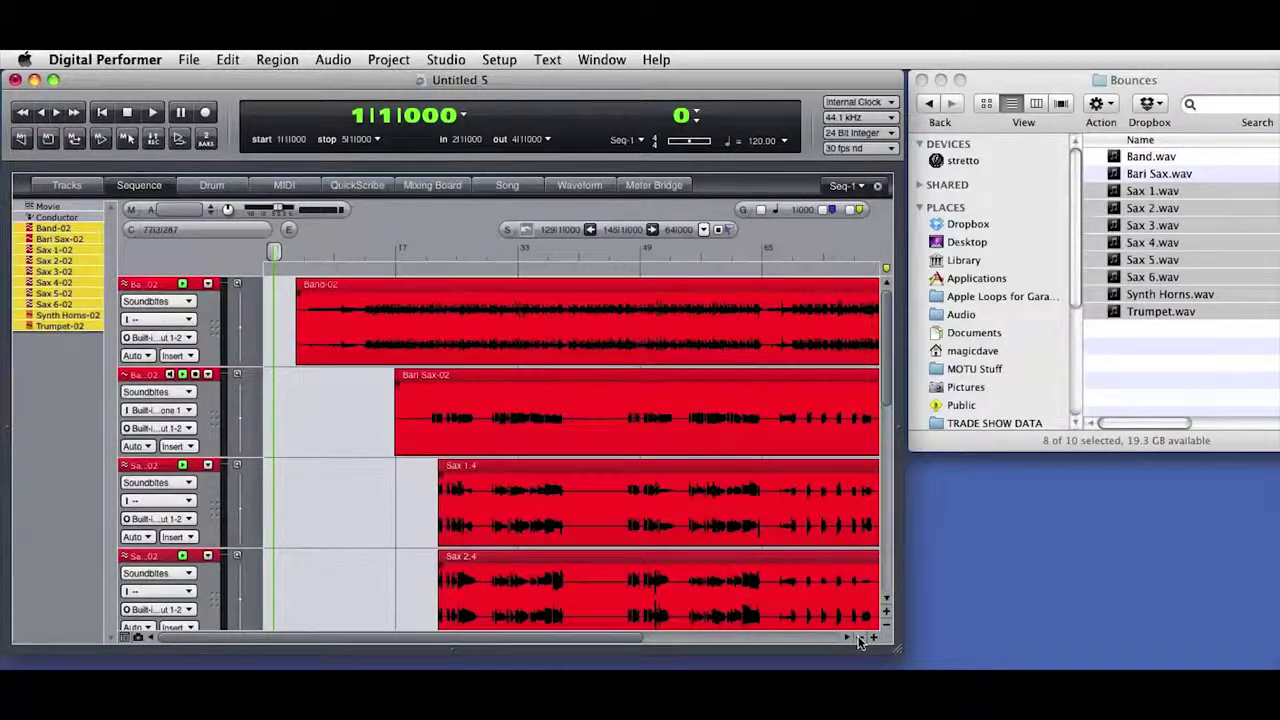
{"action": "left_click", "coordinate": [860, 637]}
{"action": "scroll", "coordinate": [884, 354], "scroll_direction": "down", "scroll_amount": 5}
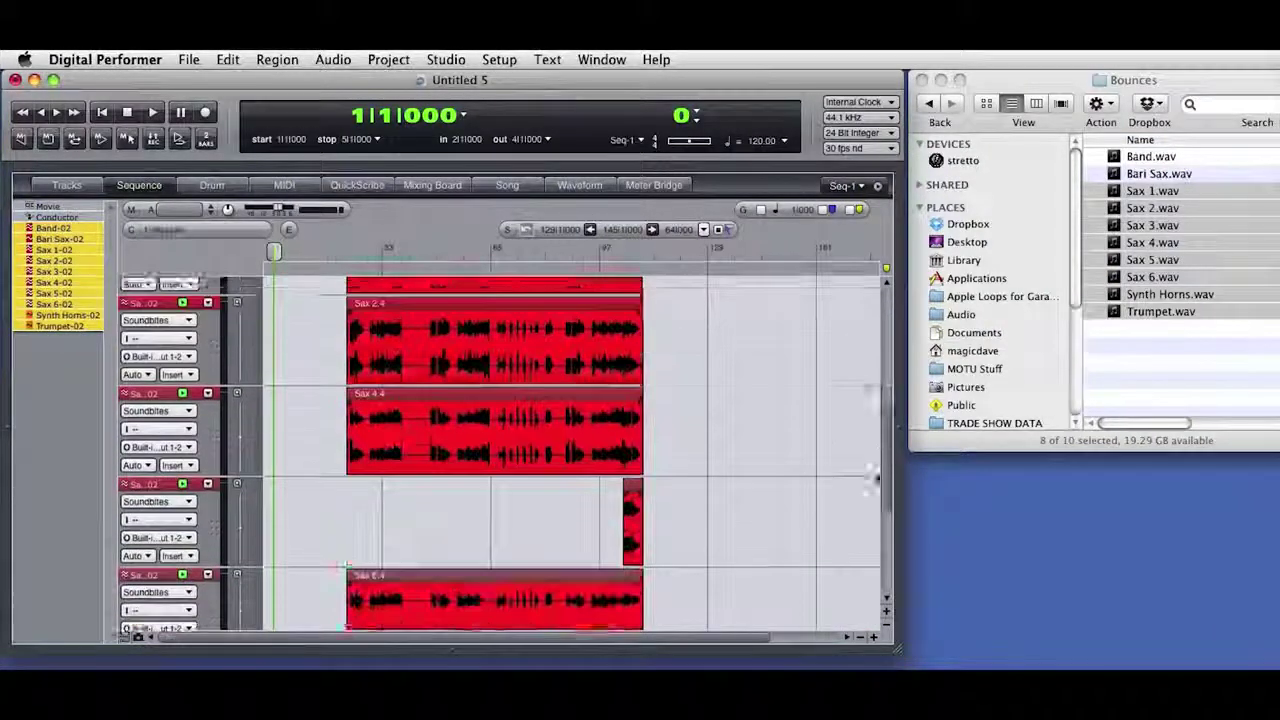
{"action": "scroll", "coordinate": [868, 560], "scroll_direction": "up", "scroll_amount": 5}
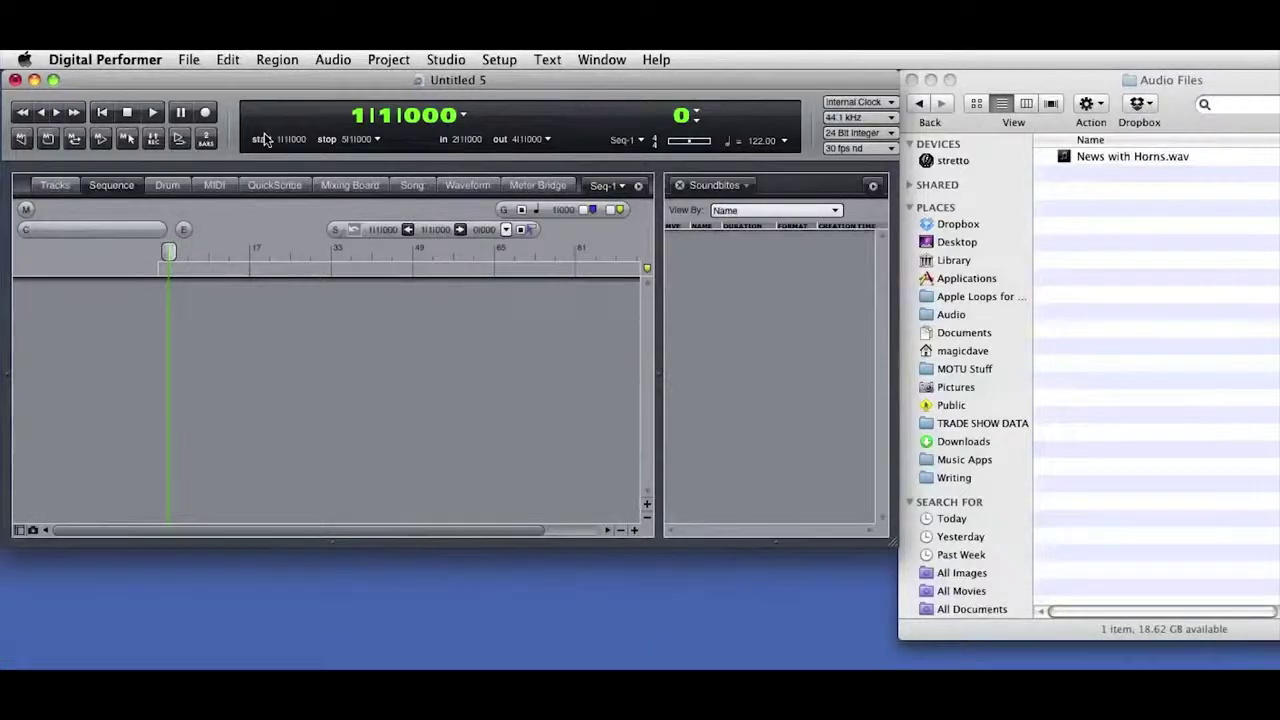
Import News with Horns.wav through File > Import Audio, previewing it before opening.
{"action": "left_click", "coordinate": [187, 60]}
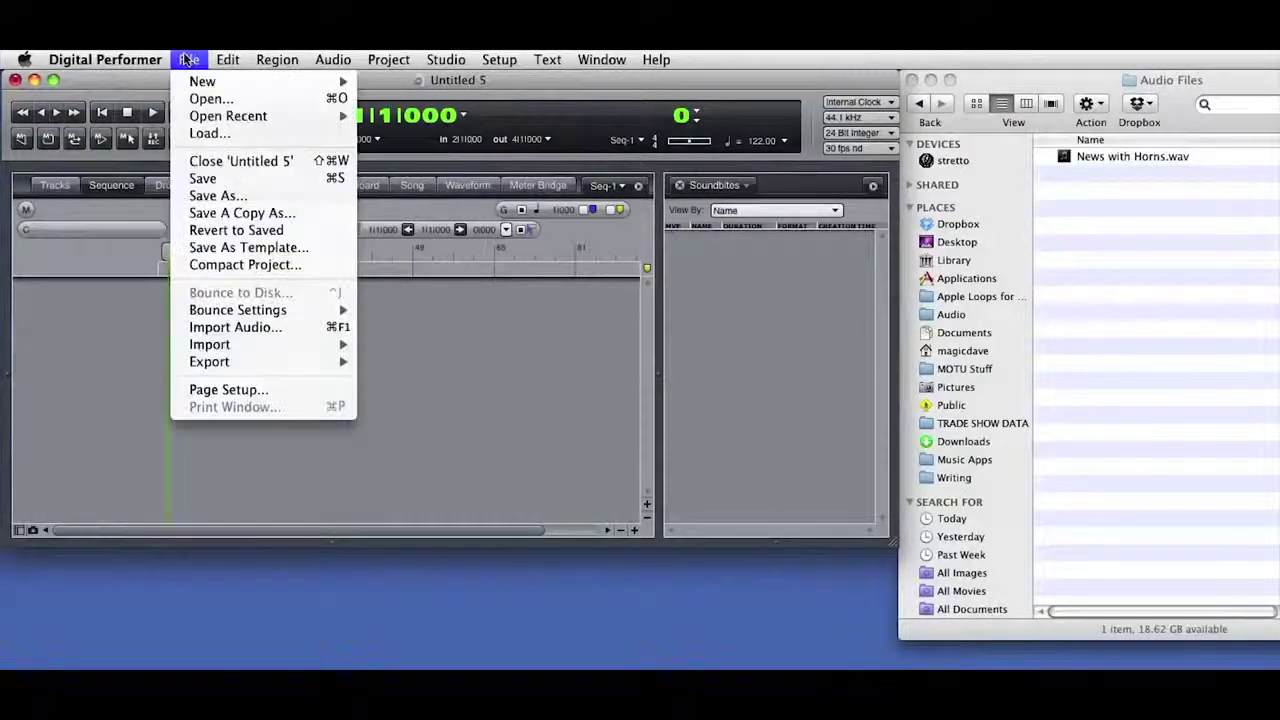
{"action": "left_click", "coordinate": [234, 327]}
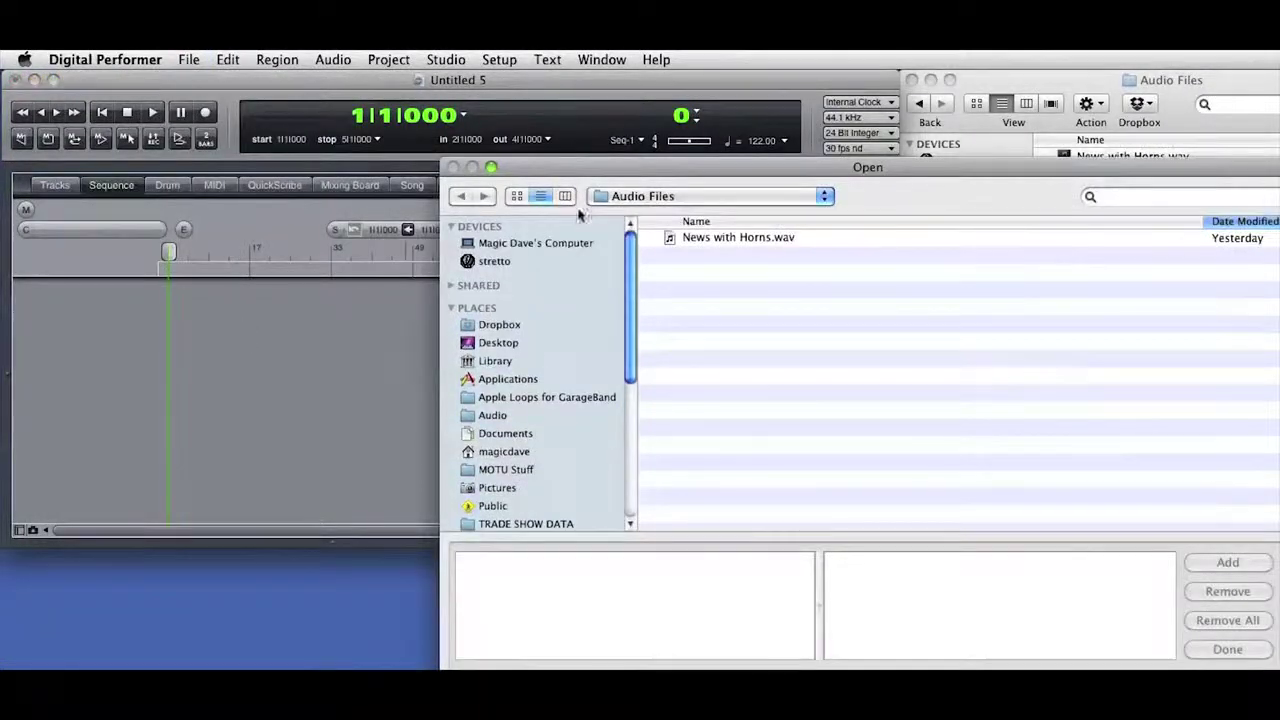
{"action": "left_click_drag", "start_coordinate": [595, 175], "coordinate": [257, 88]}
{"action": "left_click", "coordinate": [405, 151]}
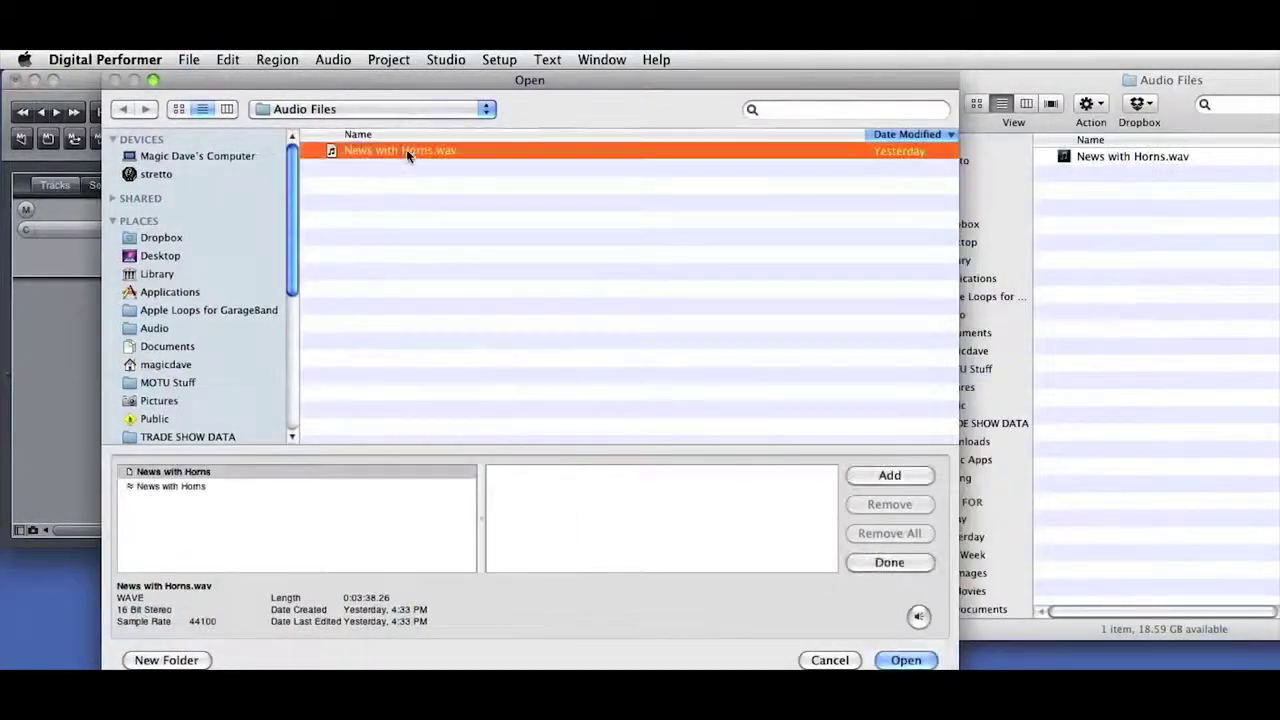
{"action": "left_click", "coordinate": [205, 488]}
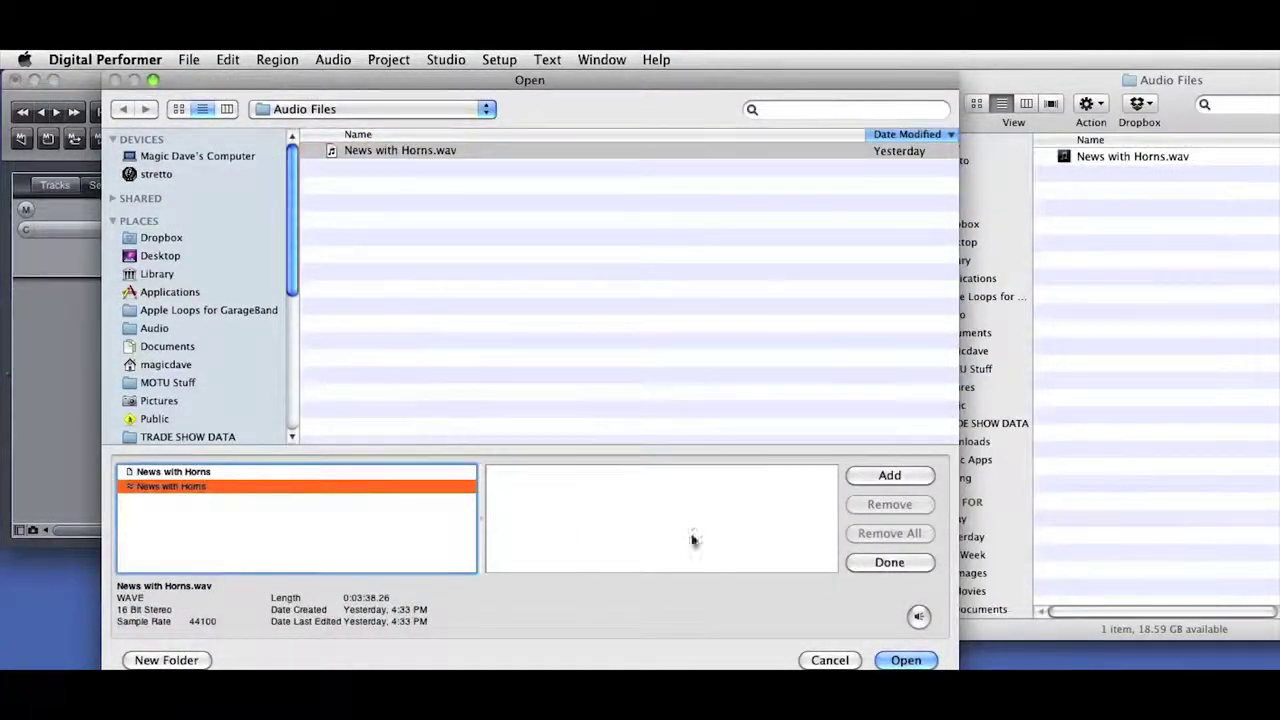
{"action": "left_click", "coordinate": [919, 616]}
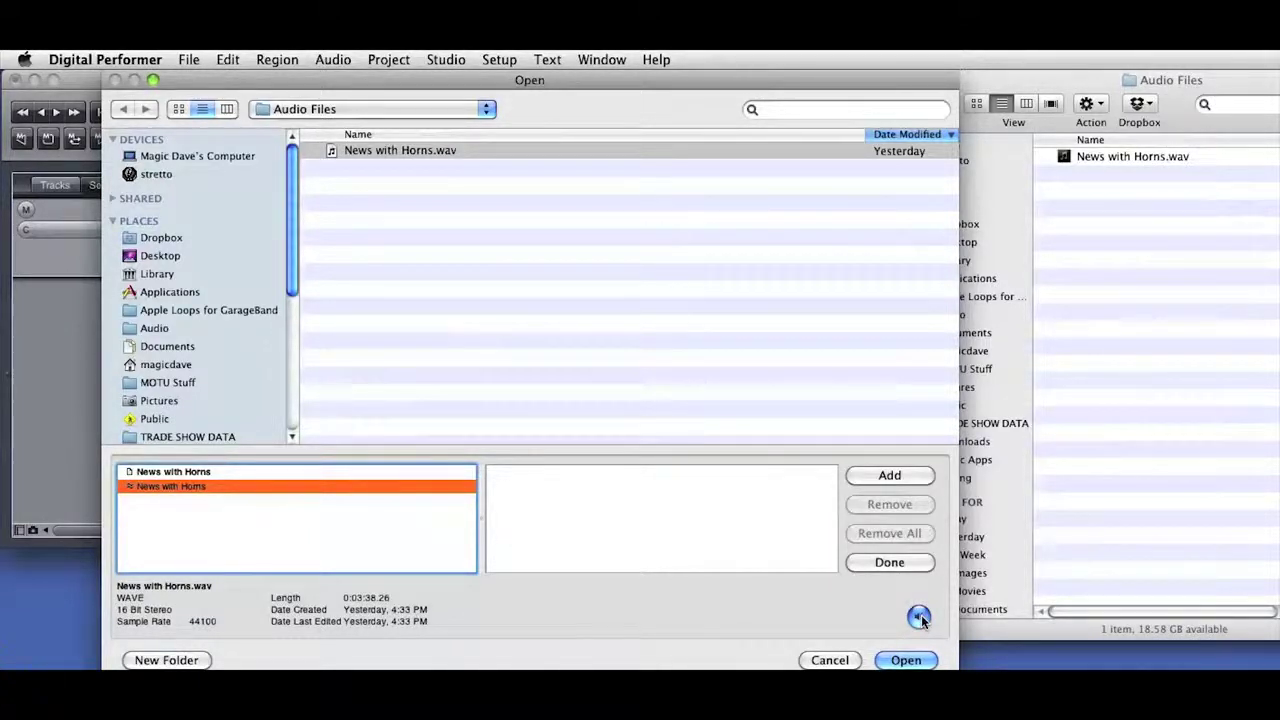
{"action": "left_click", "coordinate": [908, 660]}
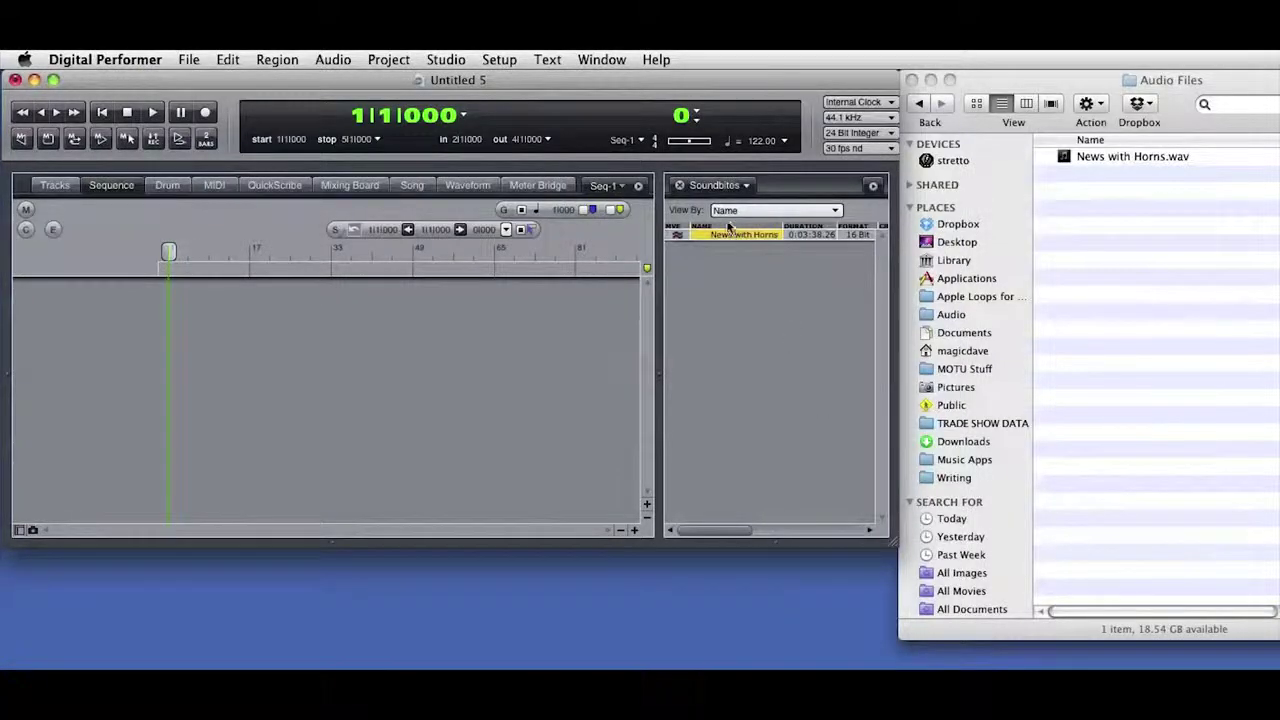
Remove News with Horns from Soundbites, re-add it from the Finder, and place it on a new track.
{"action": "left_click", "coordinate": [873, 189]}
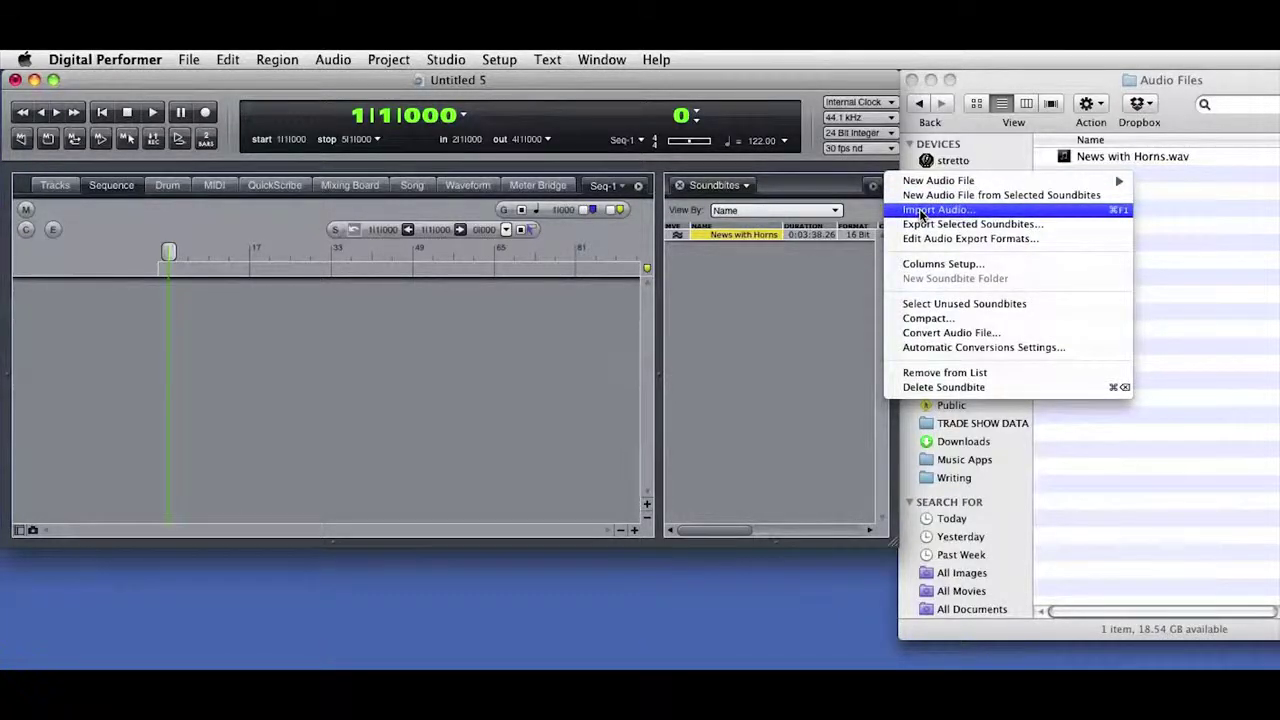
{"action": "left_click", "coordinate": [965, 373]}
{"action": "left_click", "coordinate": [1153, 257]}
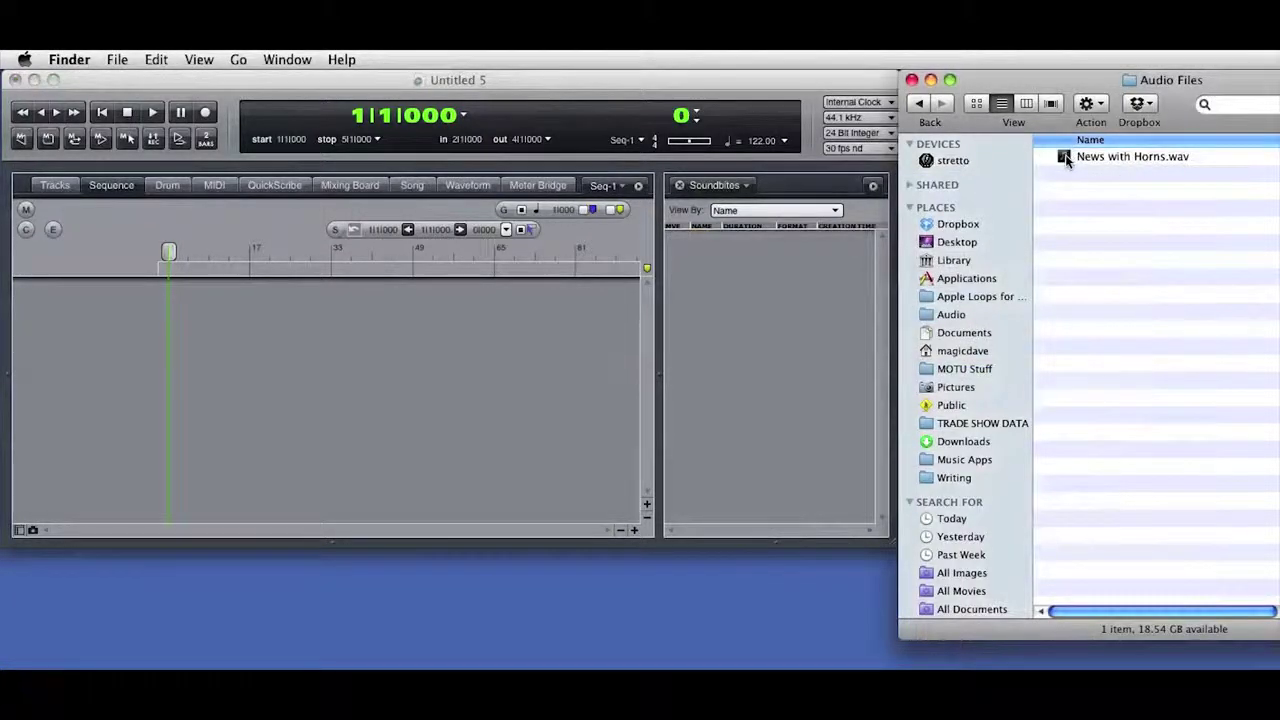
{"action": "left_click_drag", "start_coordinate": [1064, 156], "coordinate": [826, 342]}
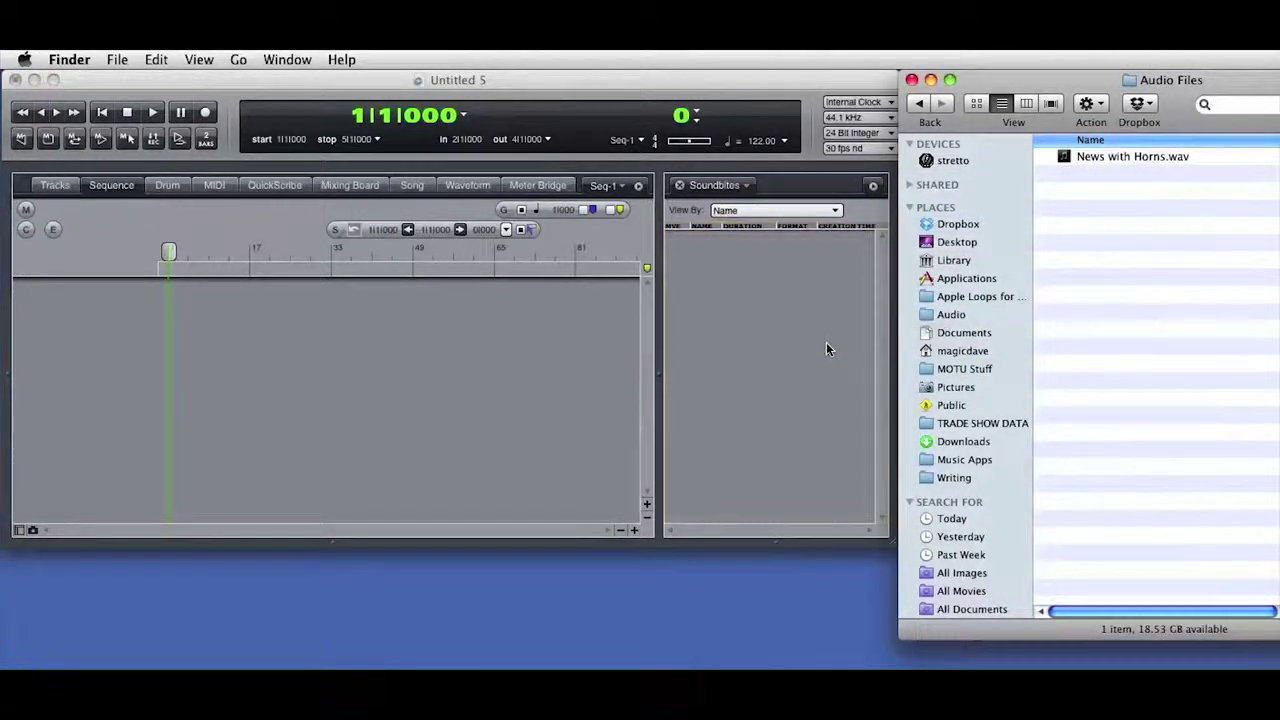
{"action": "left_click_drag", "start_coordinate": [684, 236], "coordinate": [367, 389]}
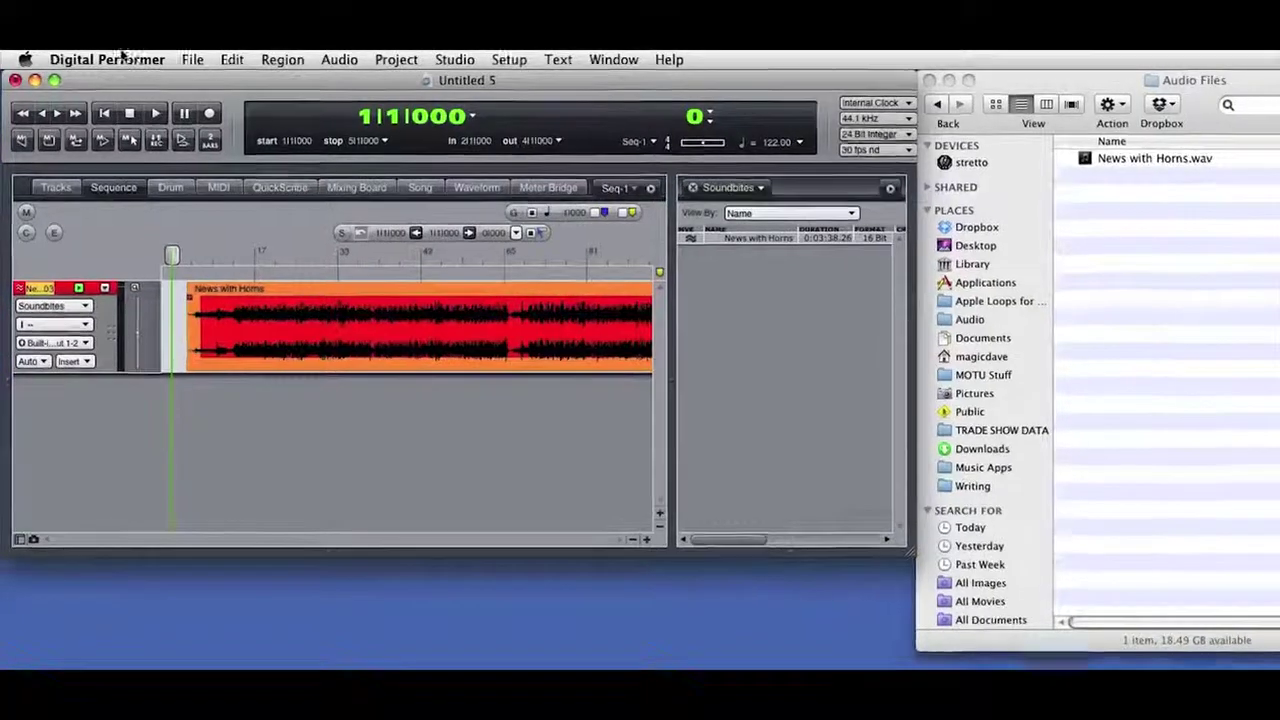
Open Preferences and Settings at Background Processing, with automatic beat and tempo analysis off.
{"action": "left_click", "coordinate": [110, 59]}
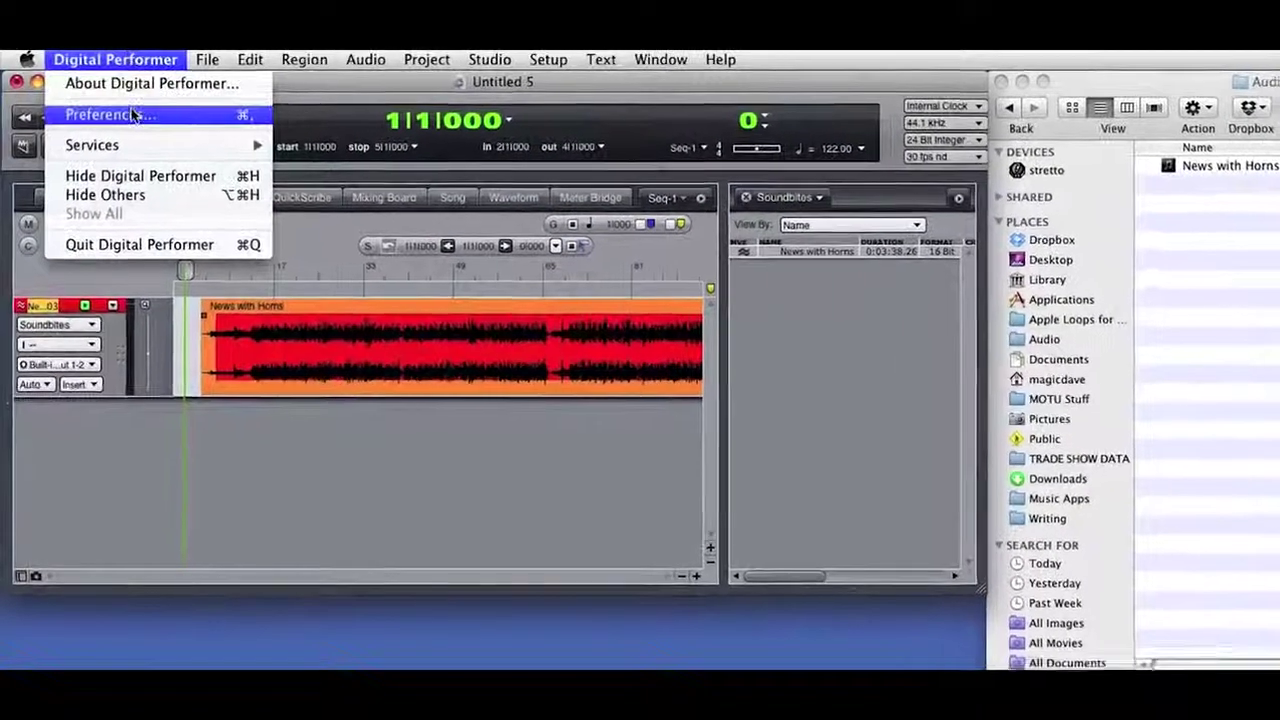
{"action": "left_click", "coordinate": [132, 114]}
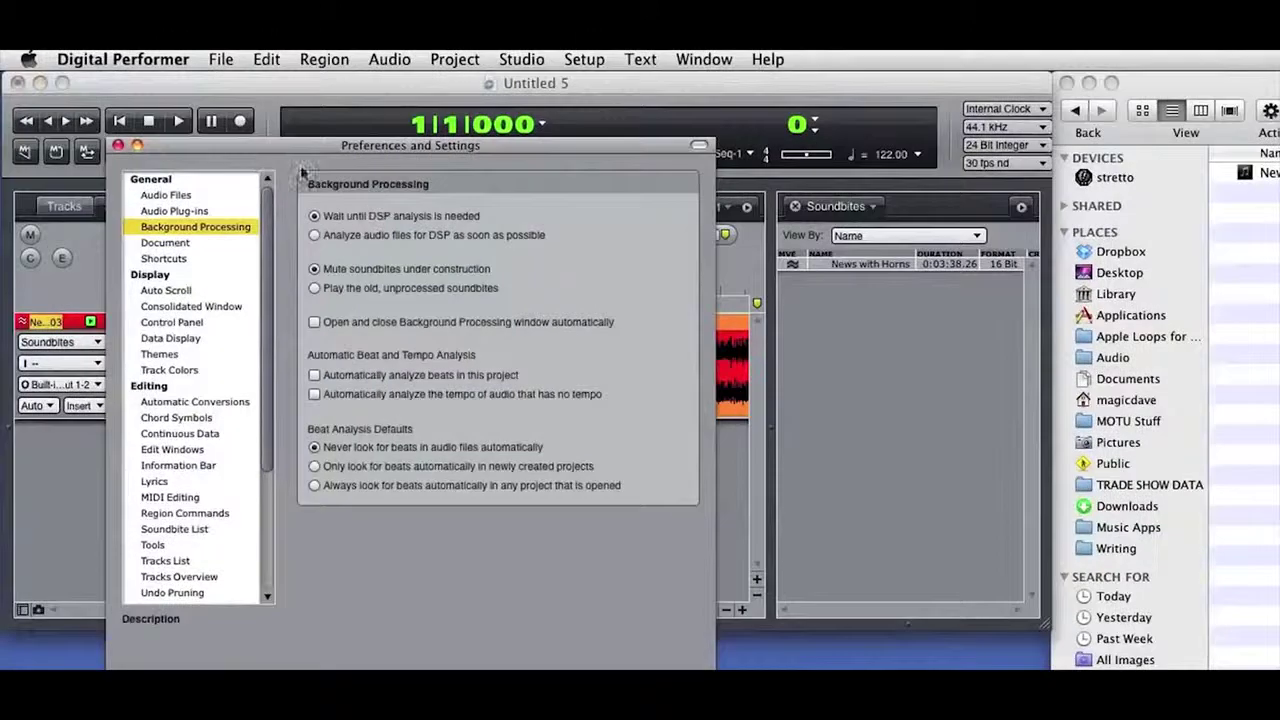
{"action": "mouse_move", "coordinate": [352, 376]}
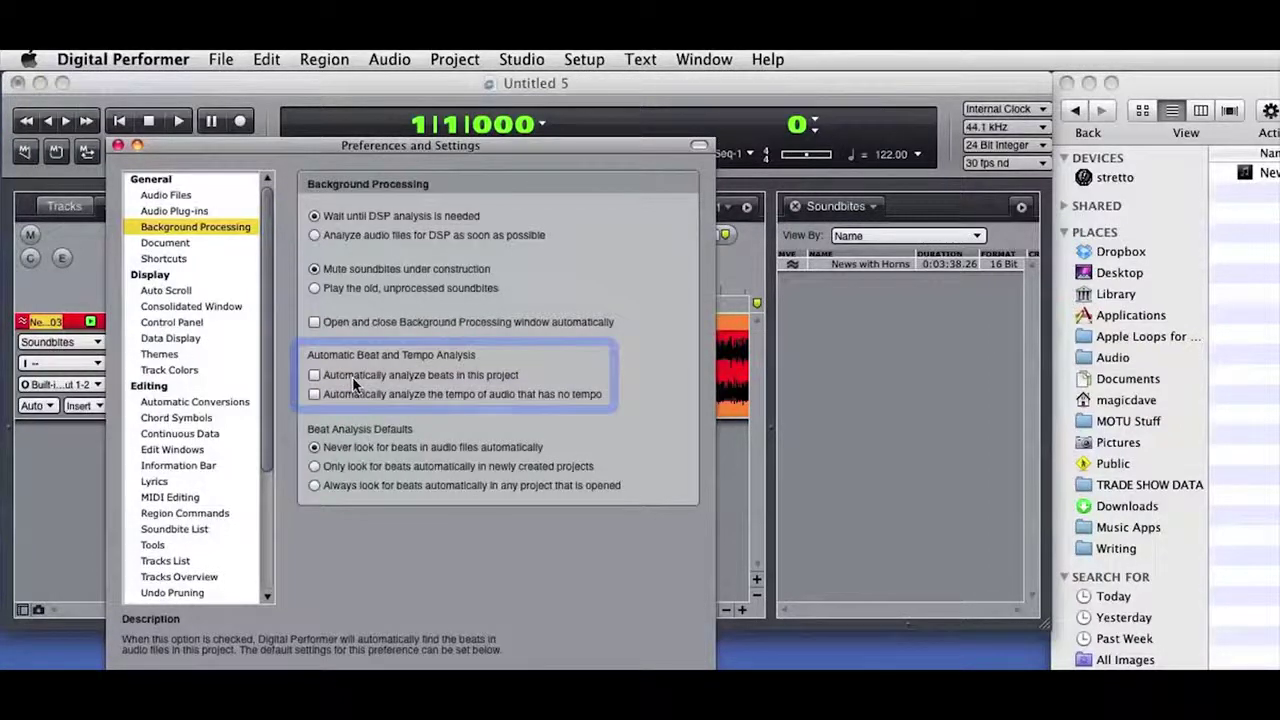
View Automatic Conversions, then the Audio Files page showing Broadcast WAVE, 24 Bit Integer, interleaved.
{"action": "left_click", "coordinate": [230, 401]}
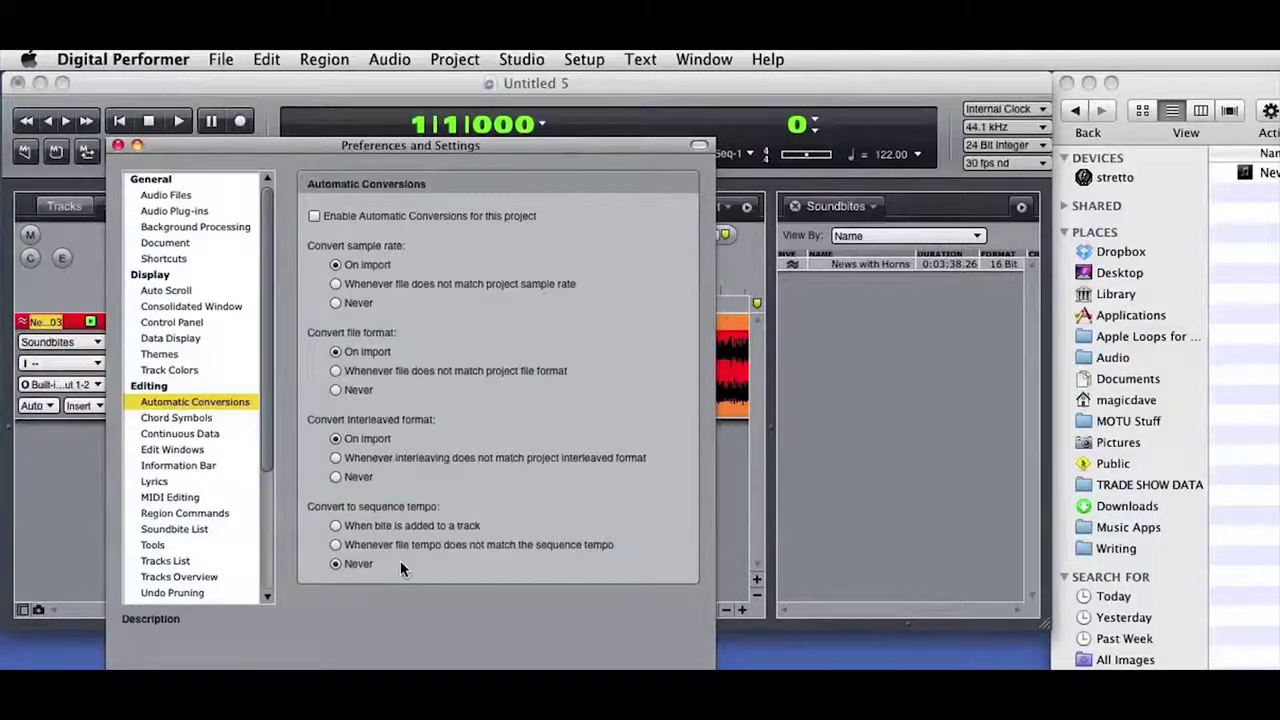
{"action": "left_click", "coordinate": [170, 195]}
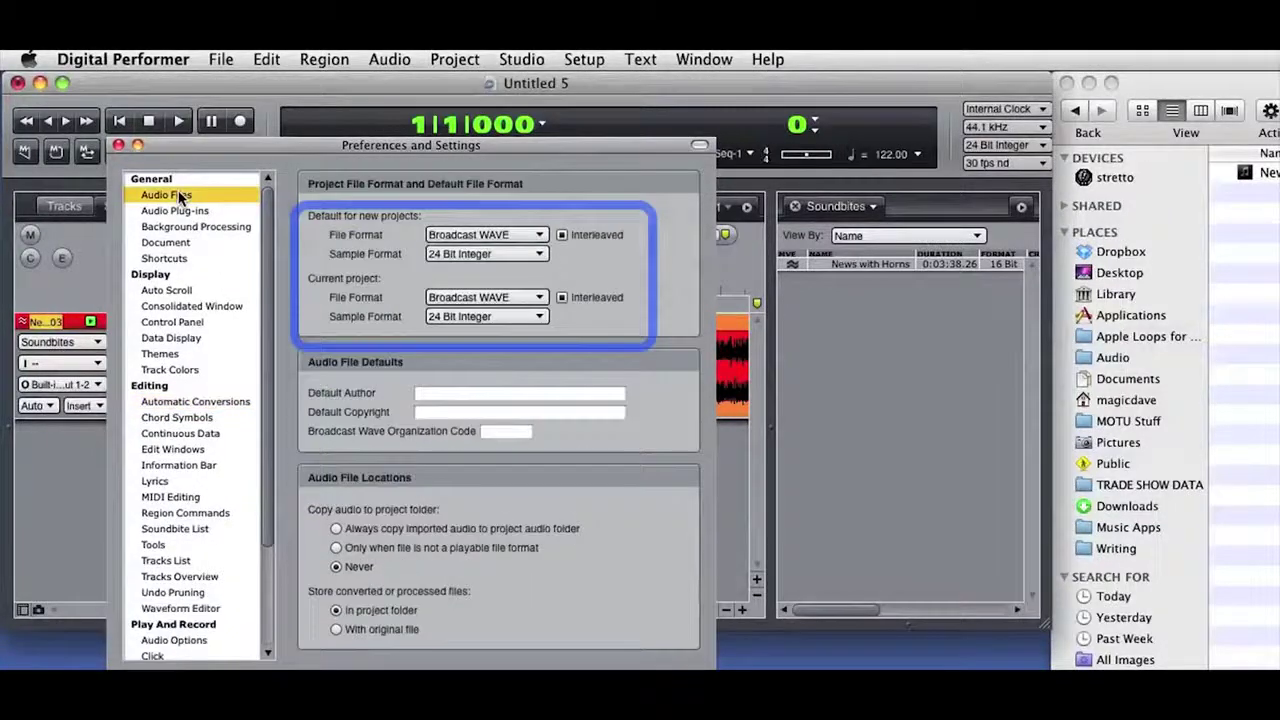